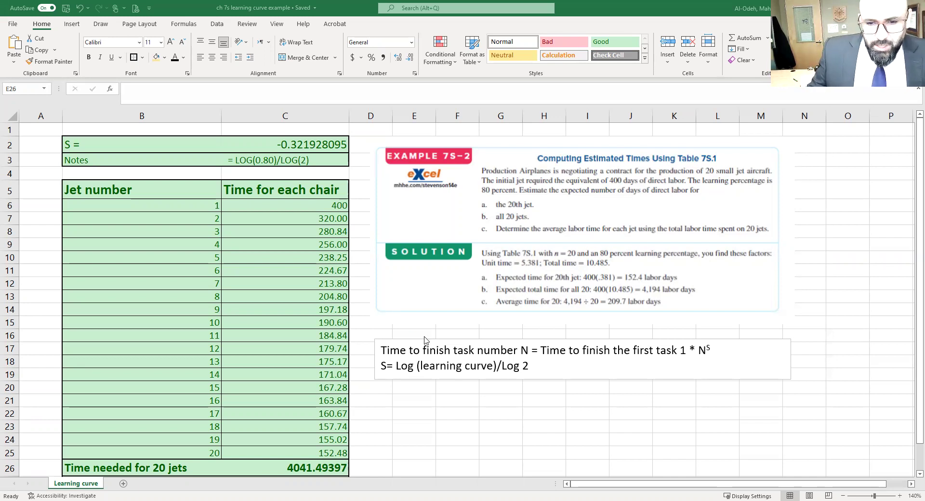
# Examine the learning curve formula in the text box and how S is calculated in C2 and noted in C3
pyautogui.moveTo(381, 350); pyautogui.dragTo(487, 341)
pyautogui.click(544, 353)
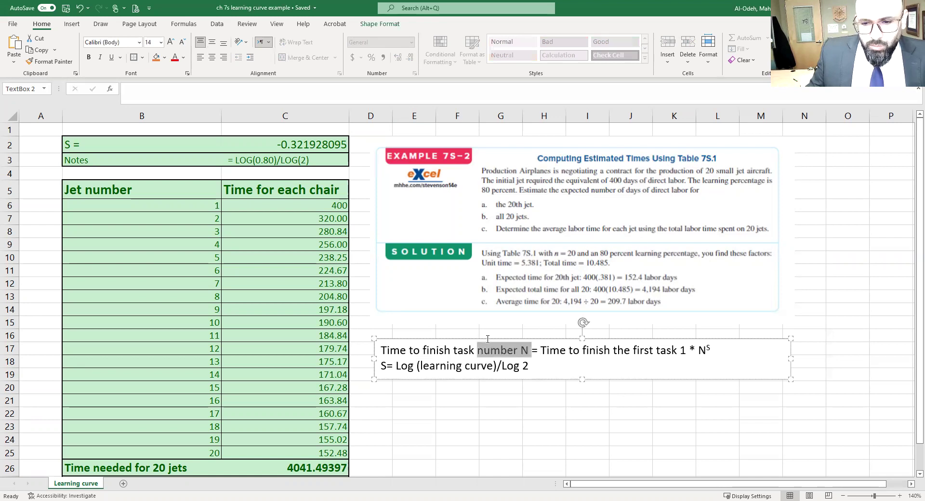
pyautogui.click(549, 351)
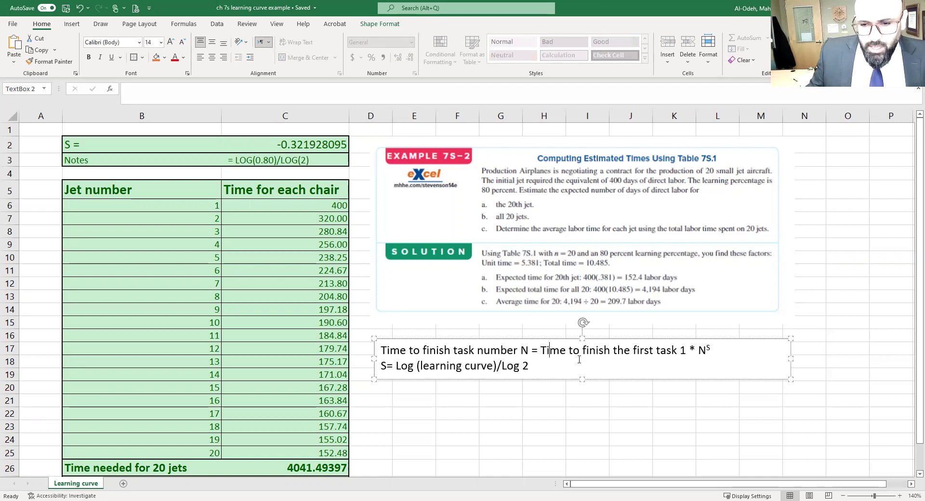
pyautogui.moveTo(698, 350); pyautogui.dragTo(709, 350)
pyautogui.click(708, 350)
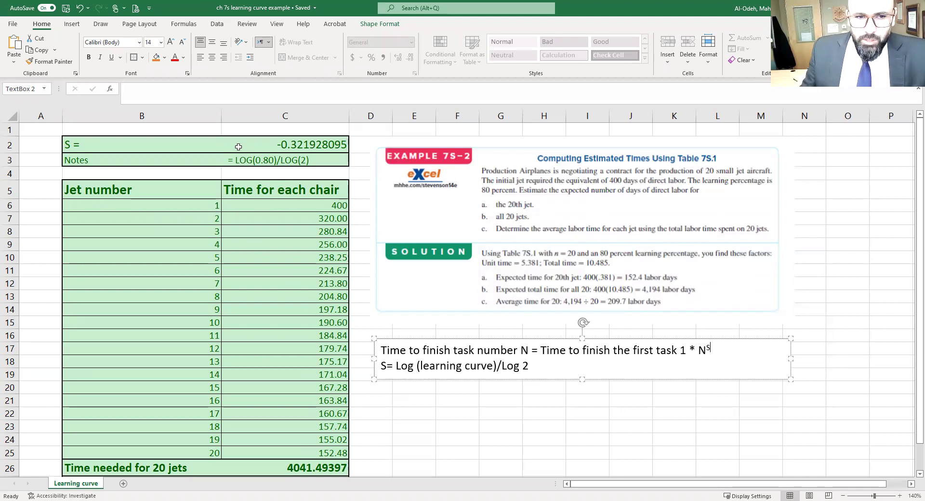
pyautogui.doubleClick(280, 160)
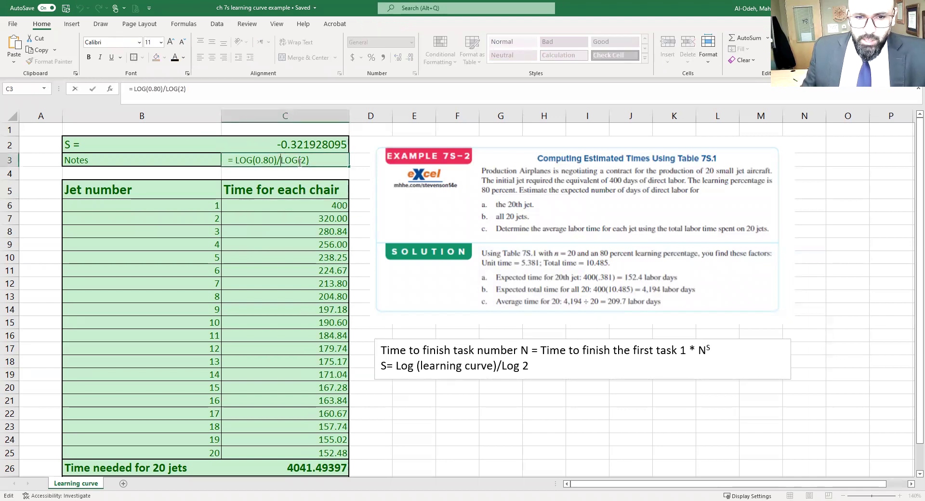
pyautogui.click(300, 140)
pyautogui.doubleClick(300, 140)
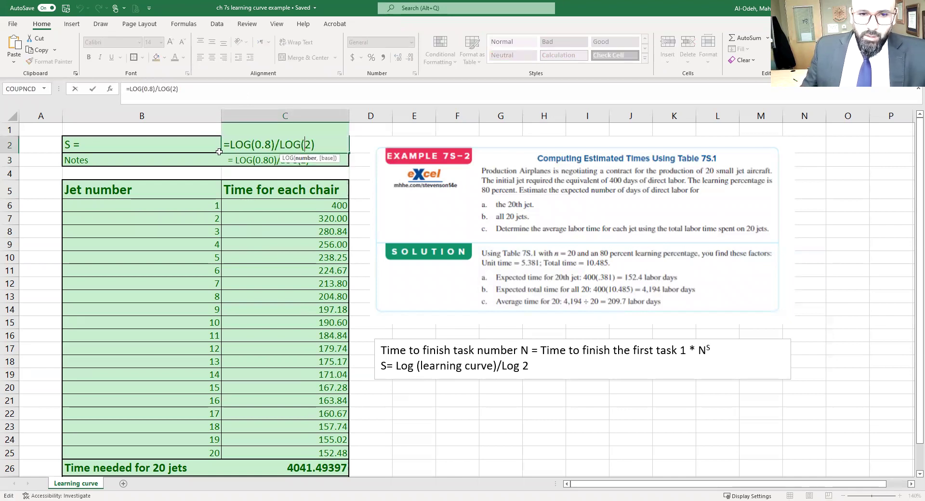
pyautogui.press('Return')
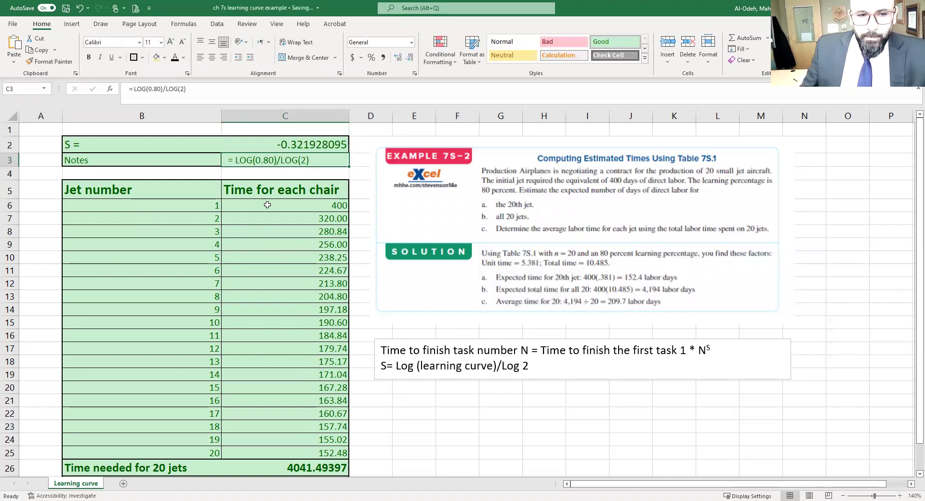
# Change the heading in C5 to read "Time for each jet"
pyautogui.doubleClick(291, 191)
pyautogui.doubleClick(329, 191)
pyautogui.write('jet')
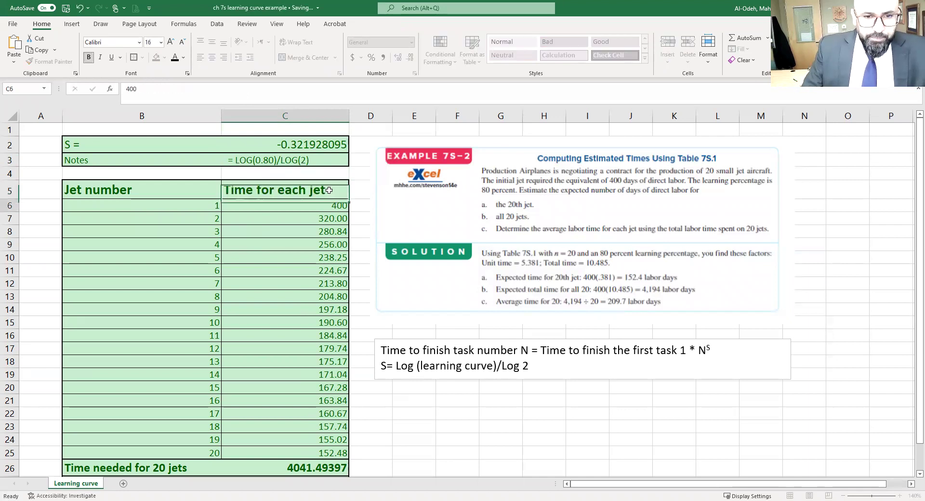
pyautogui.press('Return')
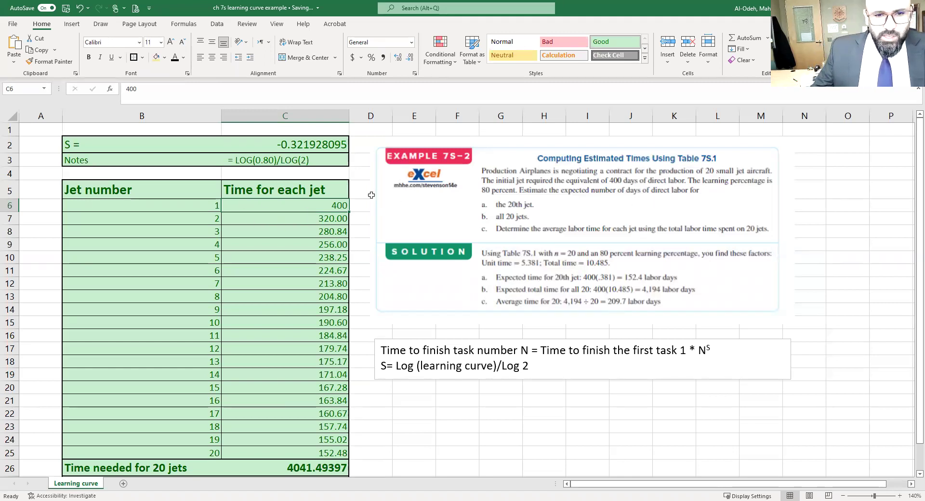
# Examine the second jet's time formula in C7, comparing its first-task time, jet number and exponent references with the text box formula
pyautogui.click(308, 217)
pyautogui.doubleClick(307, 217)
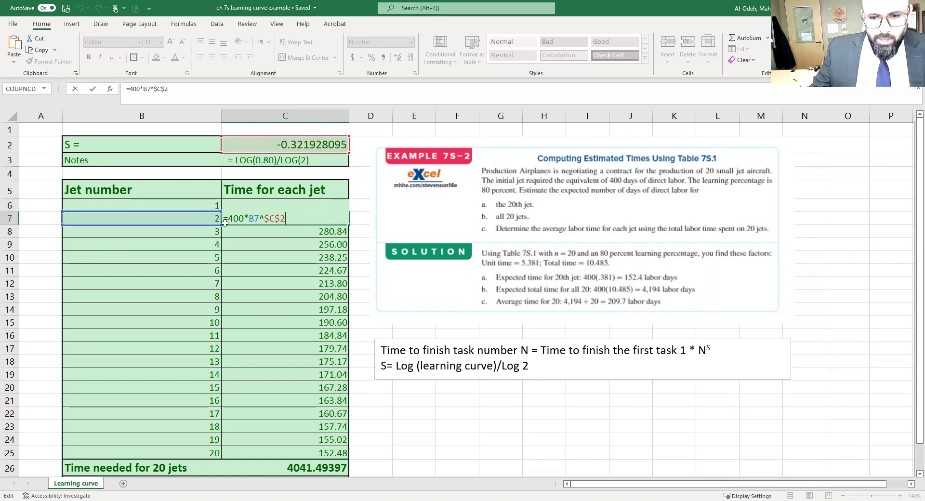
pyautogui.moveTo(540, 351); pyautogui.dragTo(604, 343)
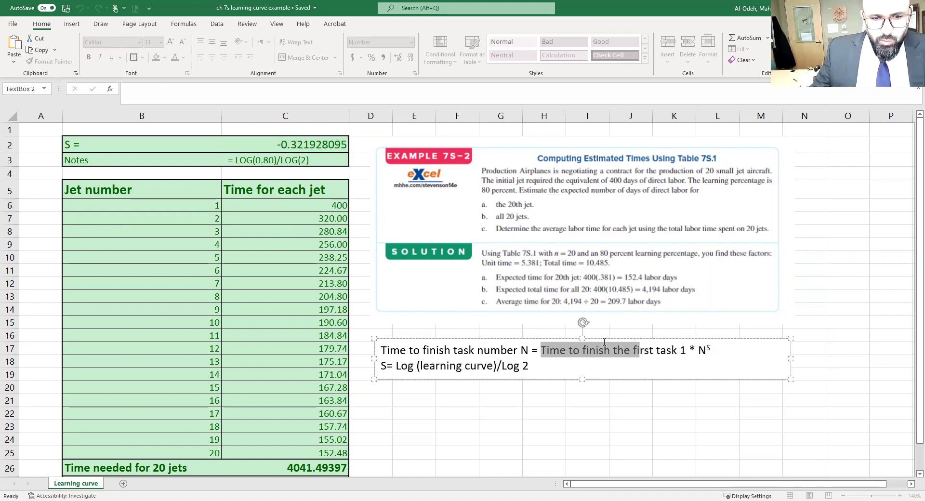
pyautogui.click(268, 217)
pyautogui.doubleClick(269, 218)
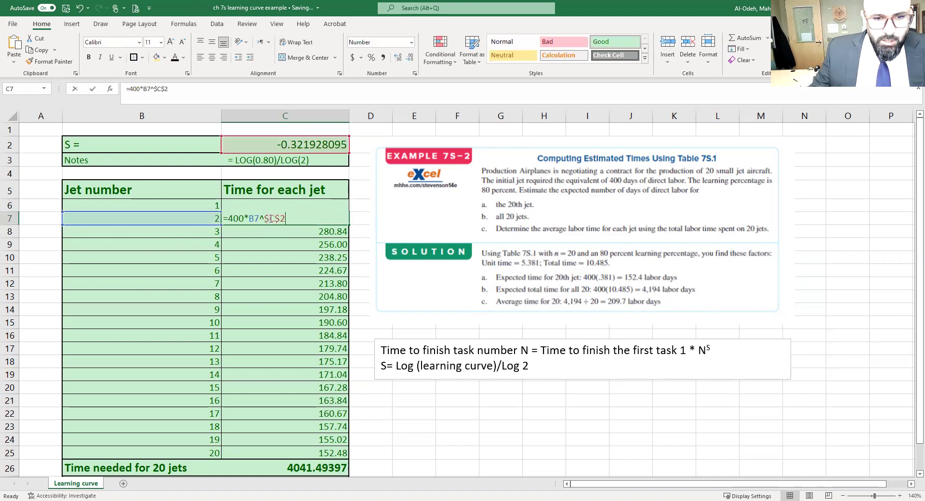
pyautogui.doubleClick(254, 218)
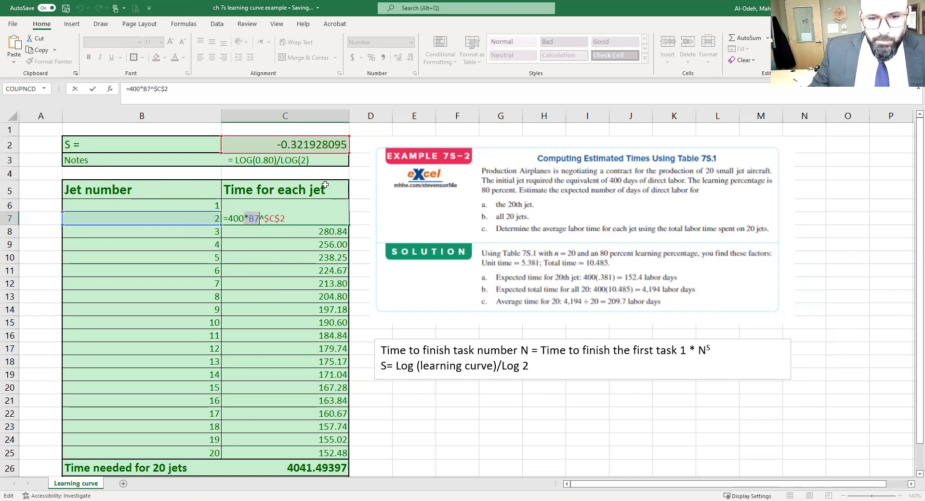
pyautogui.hotkey('ctrl', 'Return')
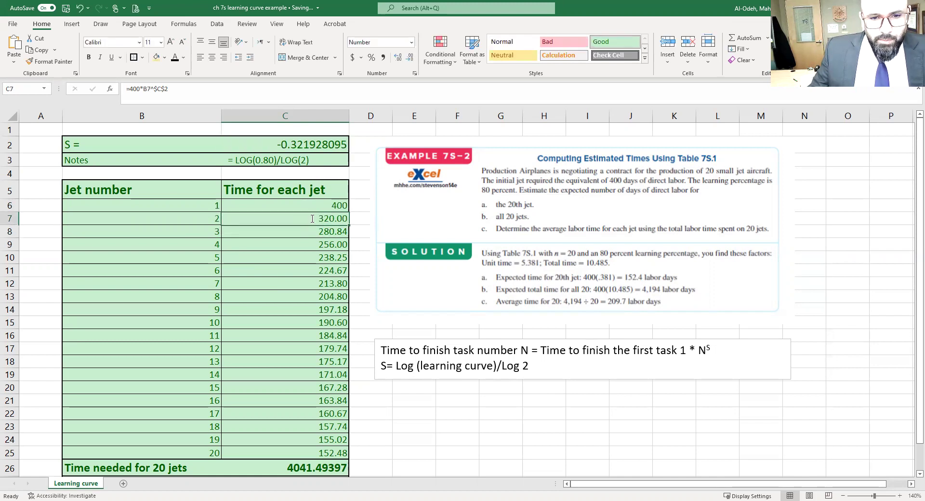
pyautogui.doubleClick(312, 218)
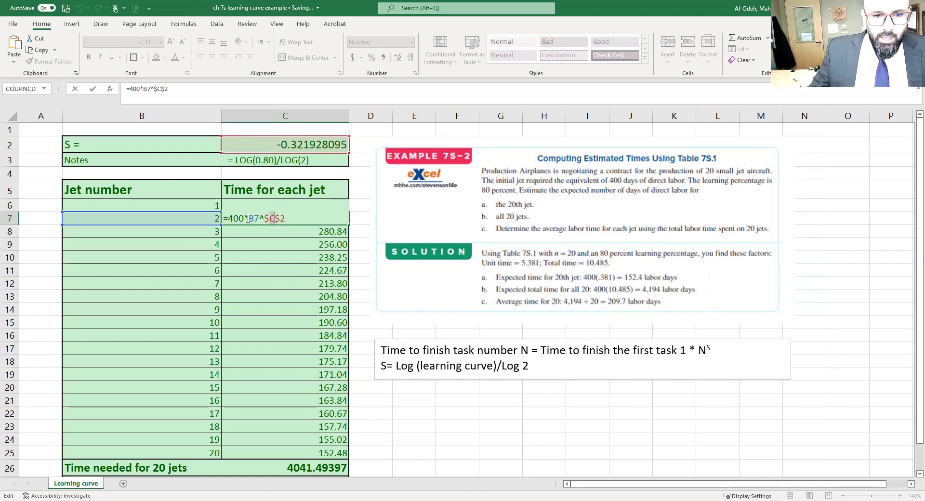
pyautogui.click(265, 219)
pyautogui.moveTo(266, 219); pyautogui.dragTo(285, 220)
pyautogui.click(254, 220)
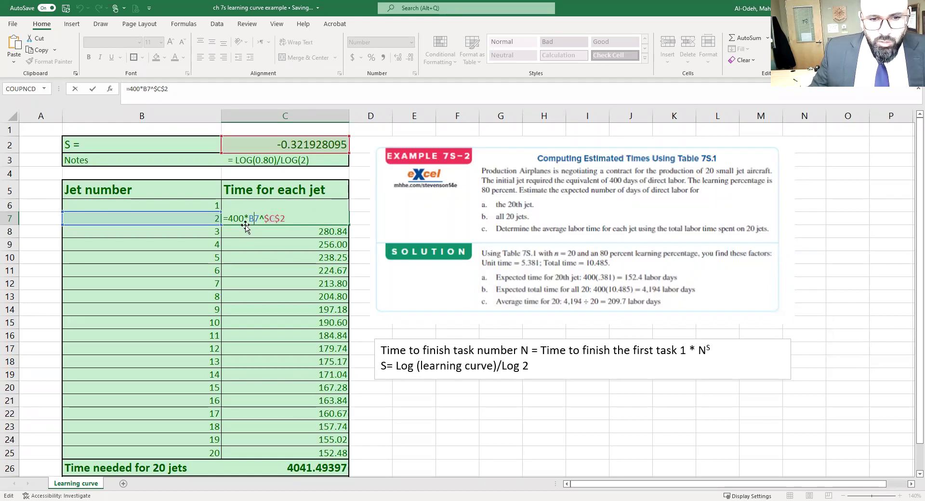
pyautogui.hotkey('ctrl', 'Return')
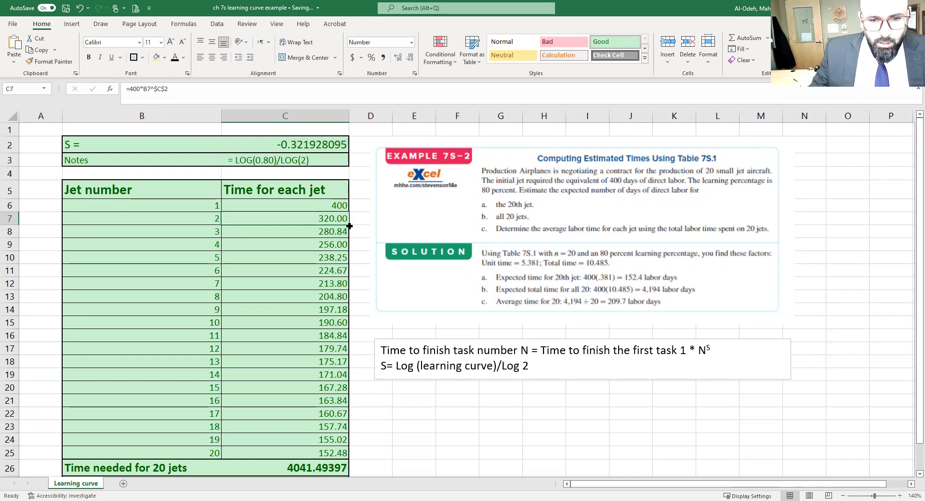
# Fill the time formula from C7 down through the 20th jet and check the copied formula in C24
pyautogui.moveTo(350, 224); pyautogui.dragTo(342, 448)
pyautogui.doubleClick(328, 438)
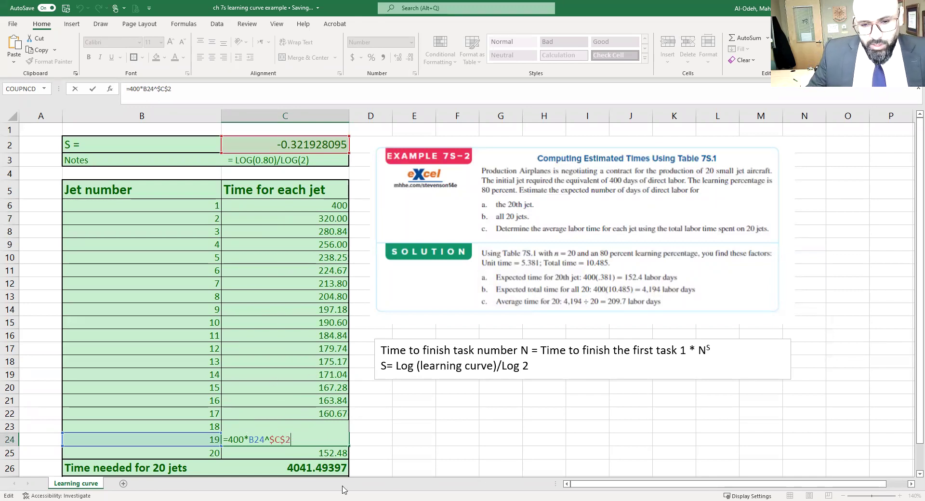
pyautogui.hotkey('ctrl', 'Return')
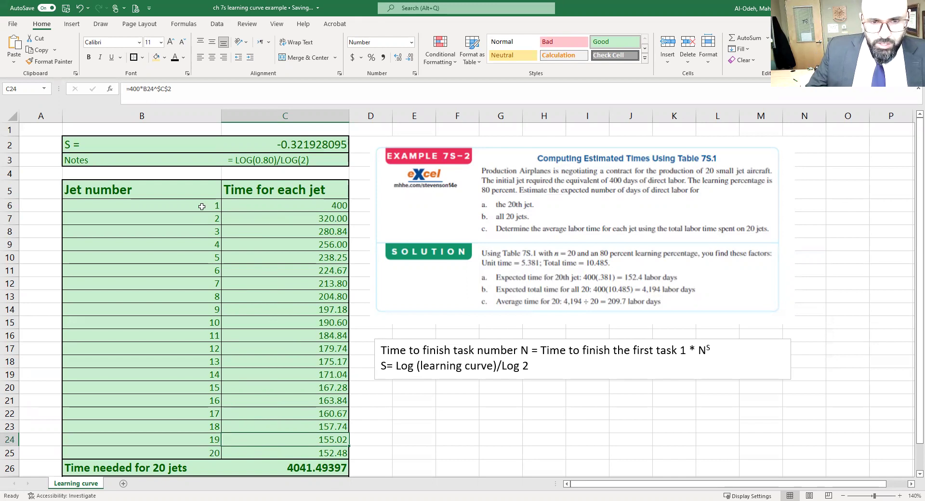
# Examine the formulas behind the 20th jet's time, the time needed for 20 jets and the average time
pyautogui.click(282, 452)
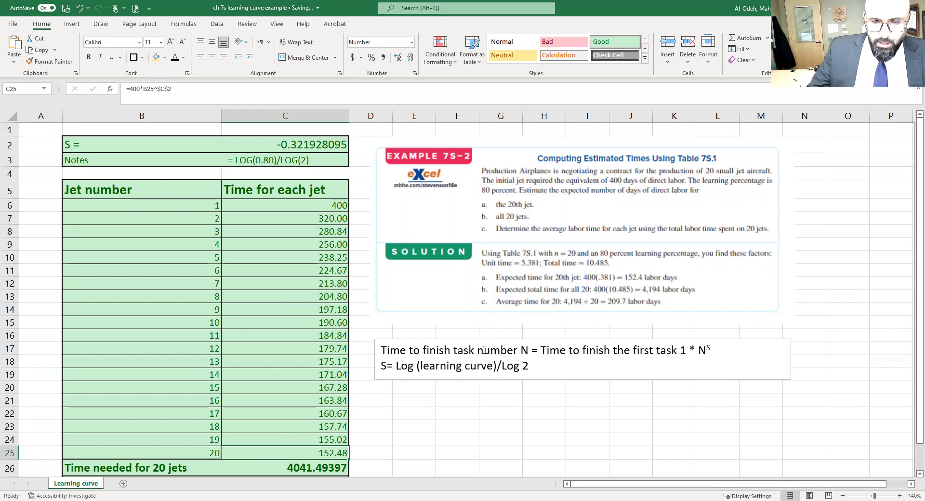
pyautogui.doubleClick(309, 469)
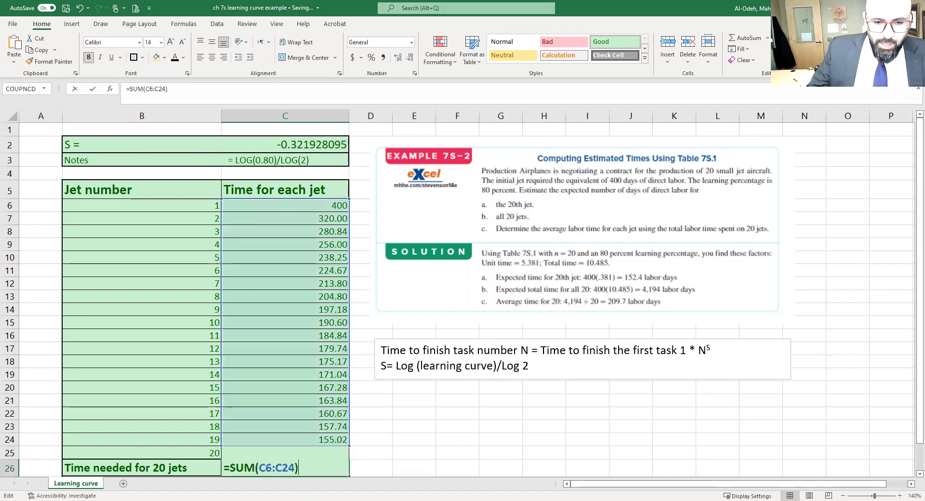
pyautogui.click(310, 454)
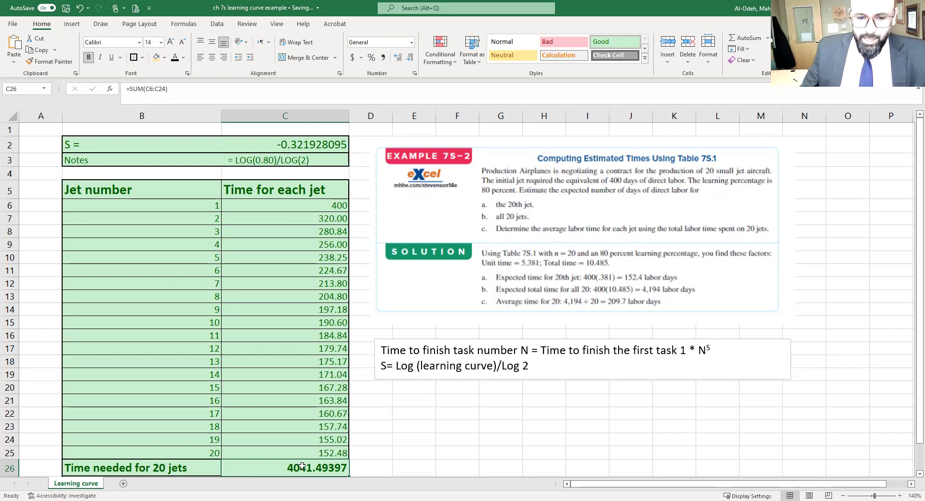
pyautogui.scroll(-1, 303, 466)
pyautogui.doubleClick(293, 443)
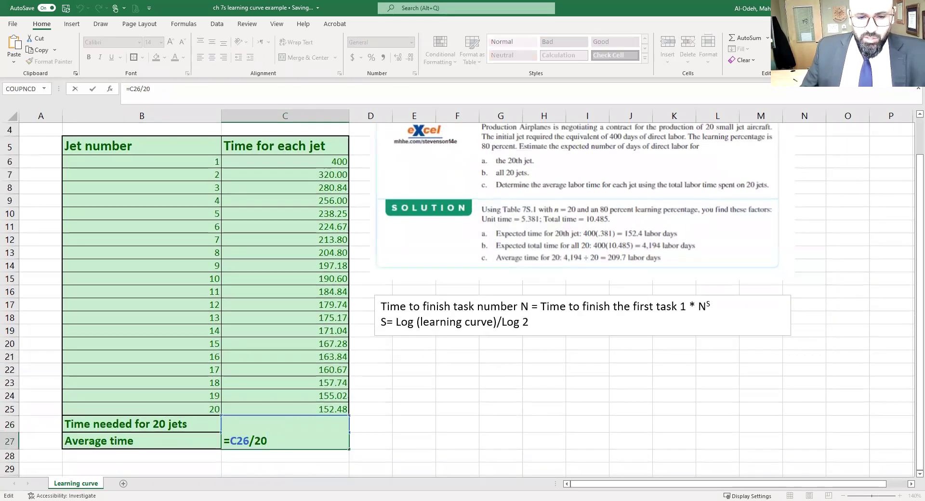
pyautogui.hotkey('ctrl', 'Return')
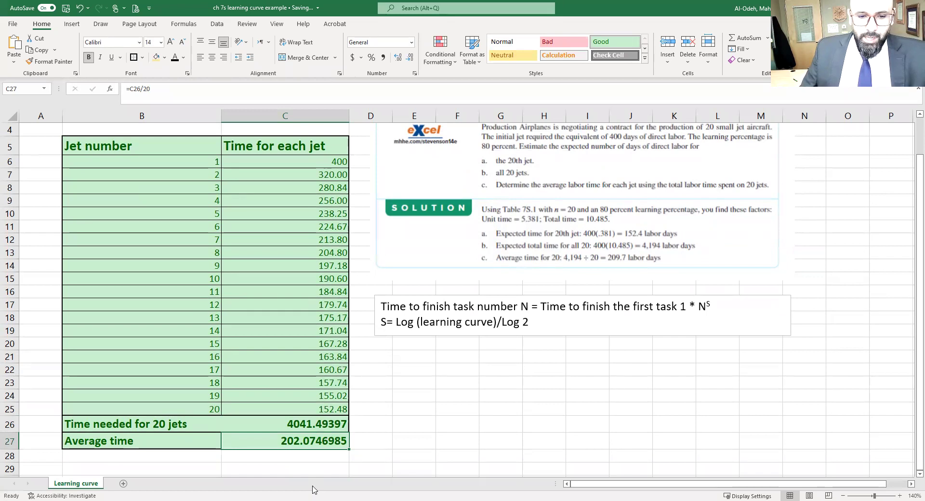
pyautogui.doubleClick(311, 441)
pyautogui.press('Escape')
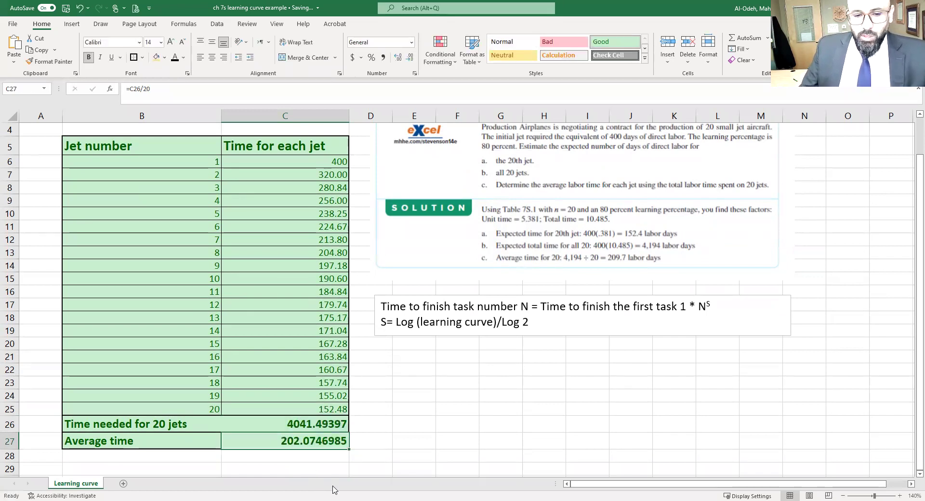